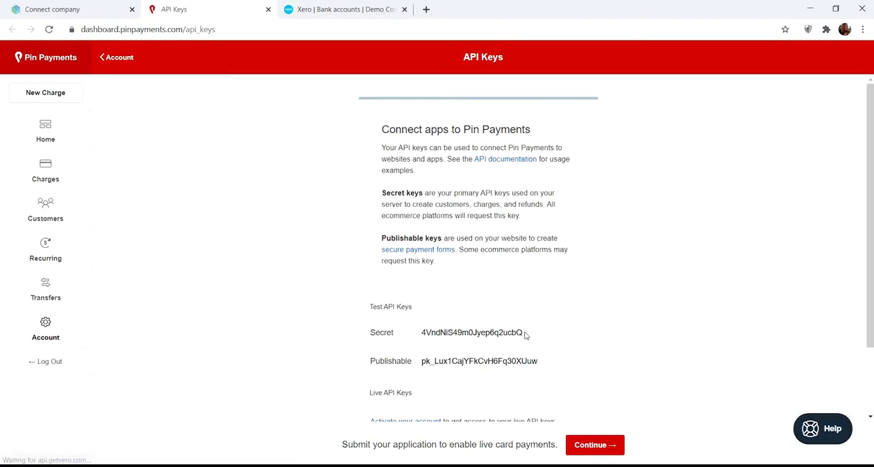
Copy the Pin Payments test secret API key into Synder's Live API key (Secret) field and connect the payment platform
left_click_drag(524, 332, 422, 333)
key("ctrl+c")
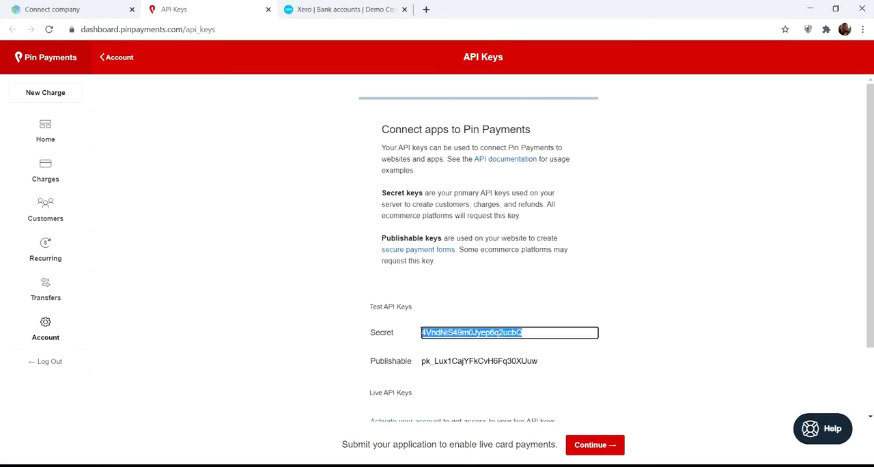
left_click(79, 9)
left_click(355, 307)
key("ctrl+v")
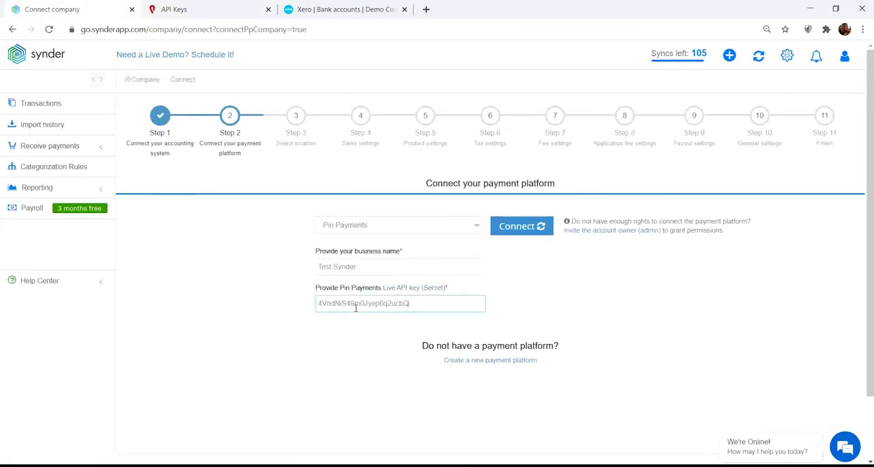
left_click(522, 226)
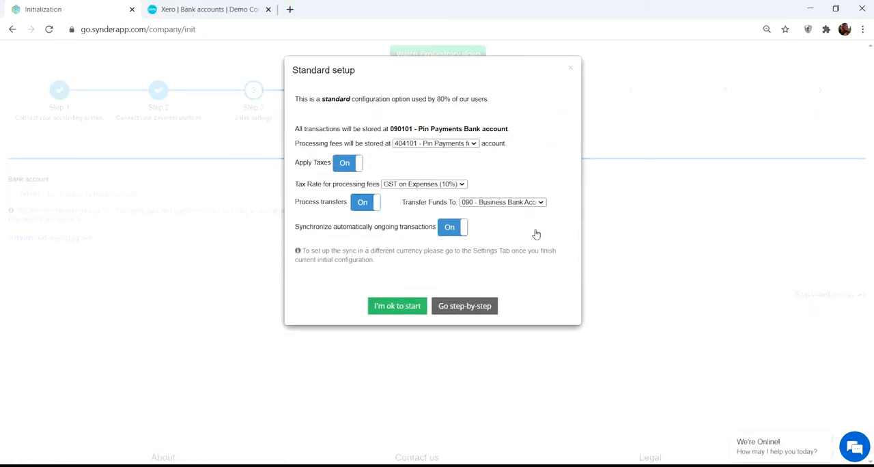
Accept the standard setup with transfers going to 090 - Business Bank Account and GST on Expenses (10%) for processing fees
left_click(364, 203)
left_click(365, 205)
left_click(454, 201)
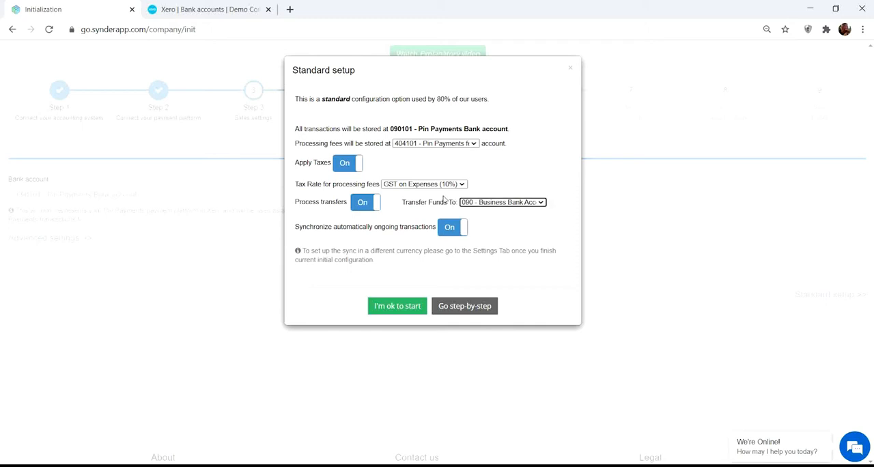
left_click(430, 188)
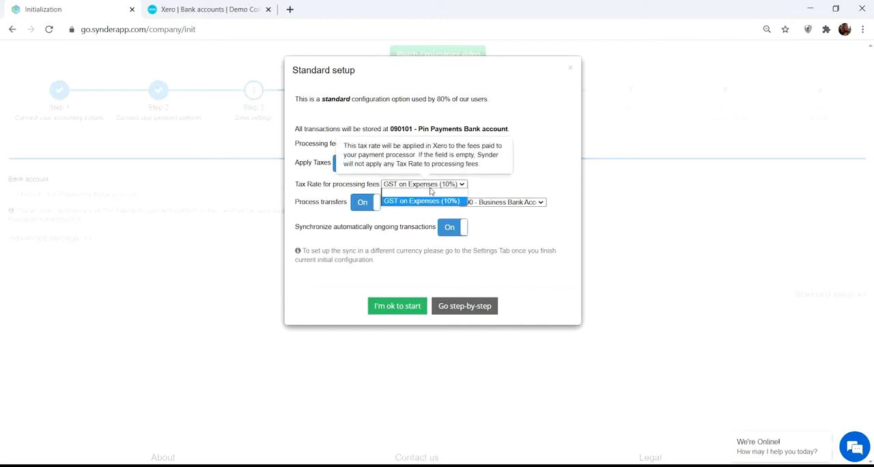
left_click(431, 191)
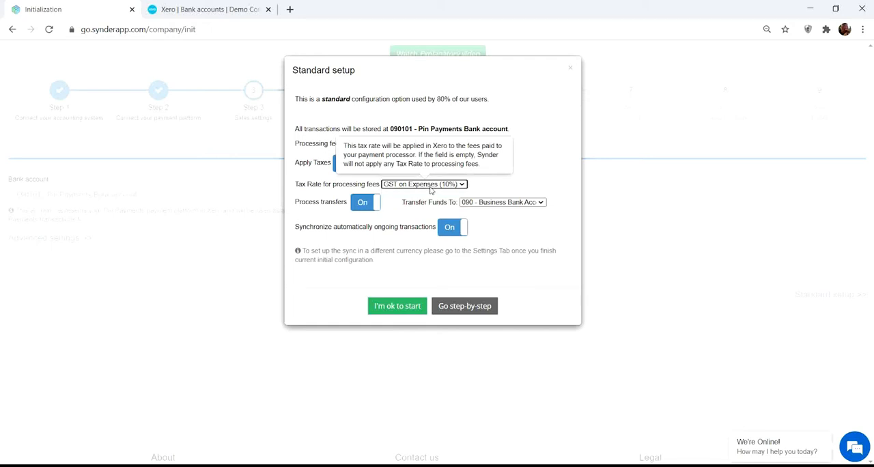
left_click(399, 308)
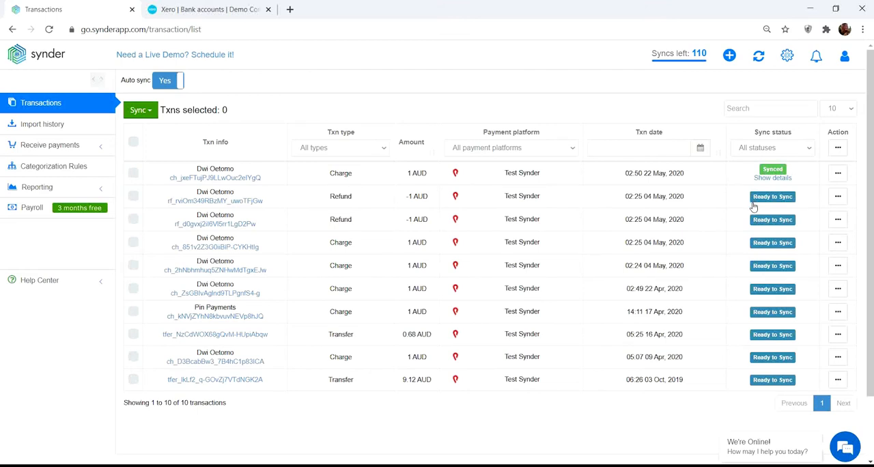
Sync the 09 Apr 2020 charge, the 16 Apr 2020 transfer and the 04 May 2020 02:25 charge
left_click(133, 356)
left_click(133, 334)
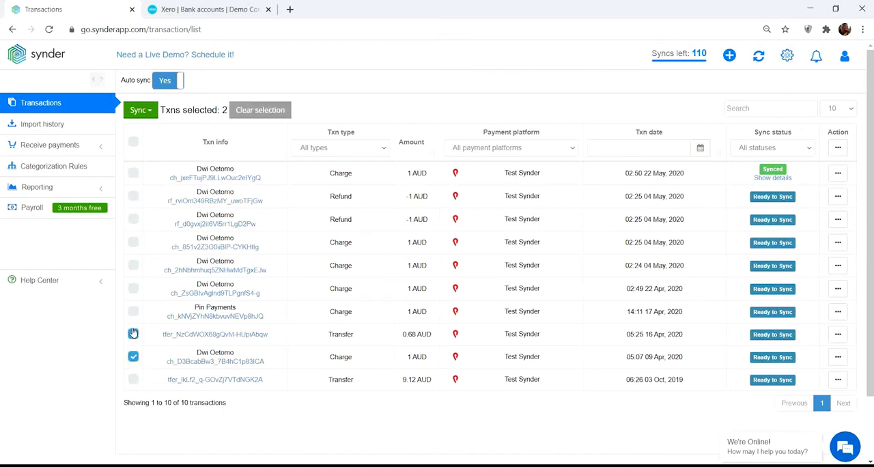
left_click(134, 243)
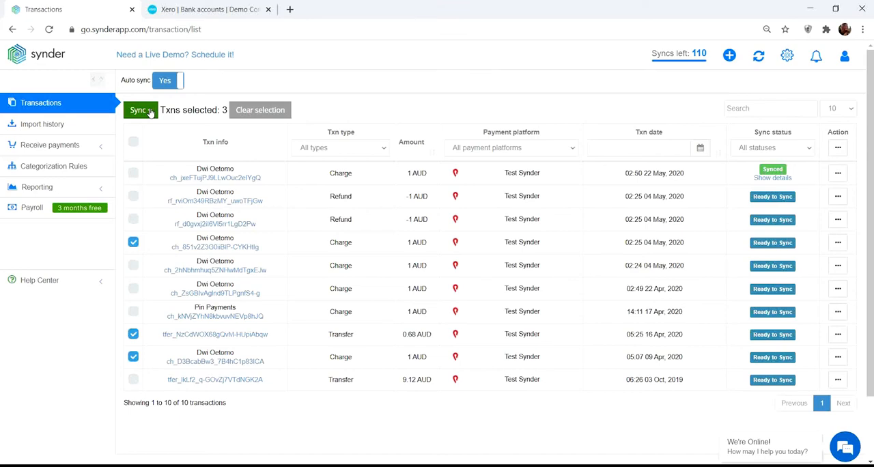
left_click(151, 112)
left_click(145, 130)
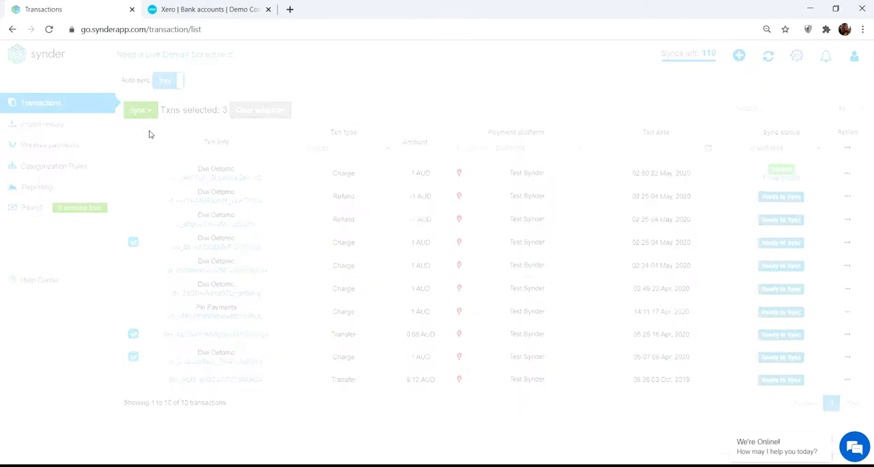
left_click(450, 222)
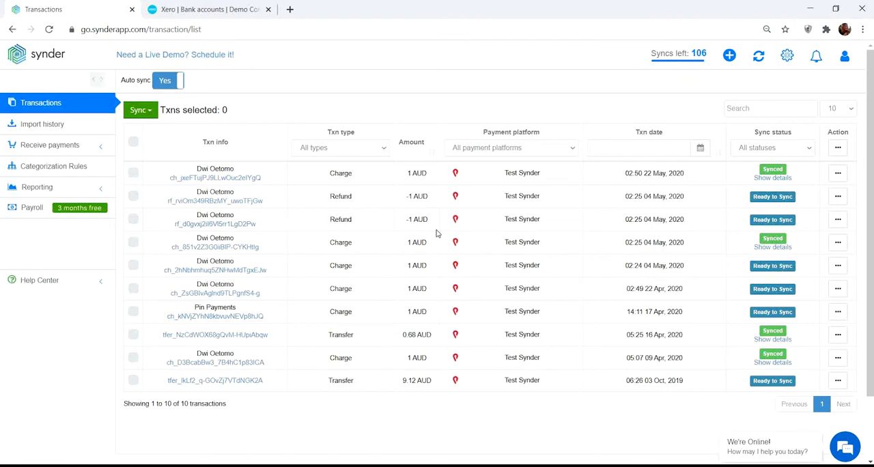
Review the 22 May 2020 charge's sync details and its Receive Money and Spend Money records in Xero, closing both records
left_click(782, 179)
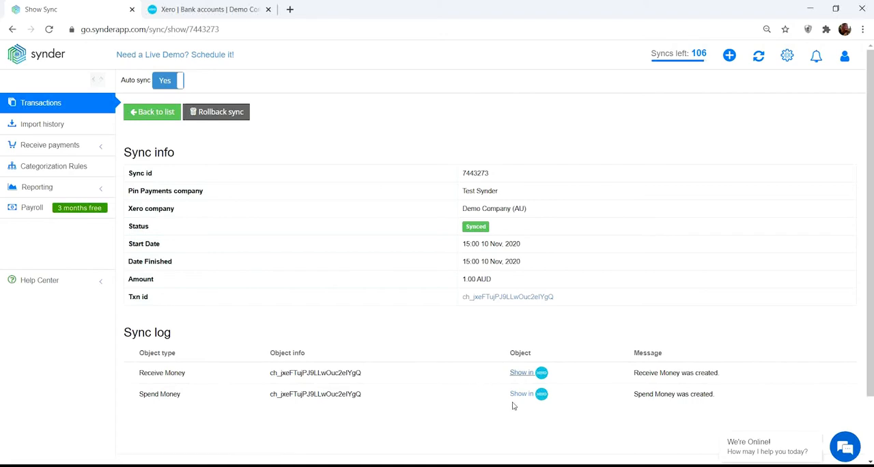
left_click(521, 373)
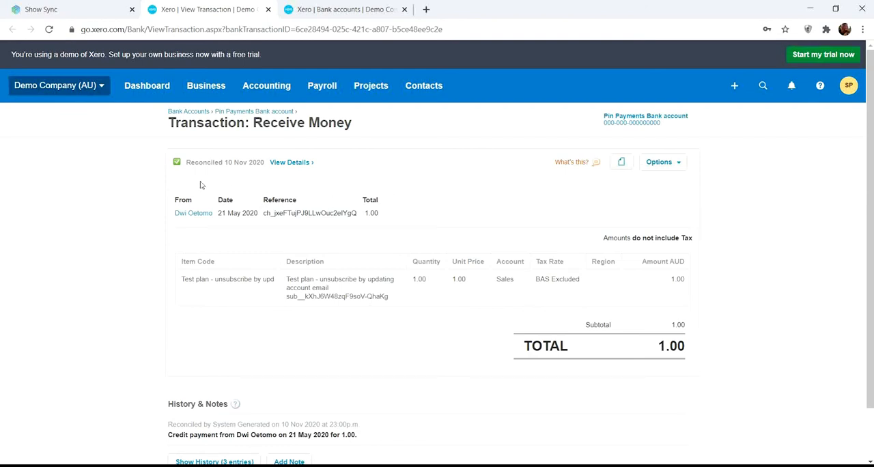
left_click(101, 8)
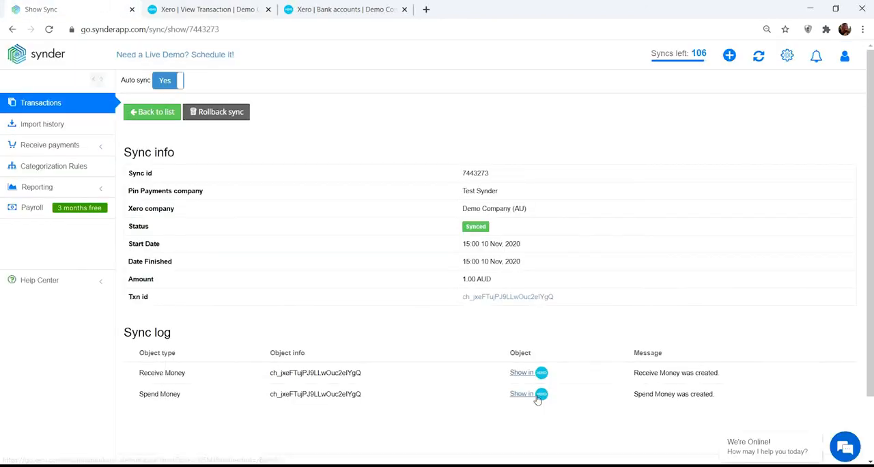
left_click(522, 396)
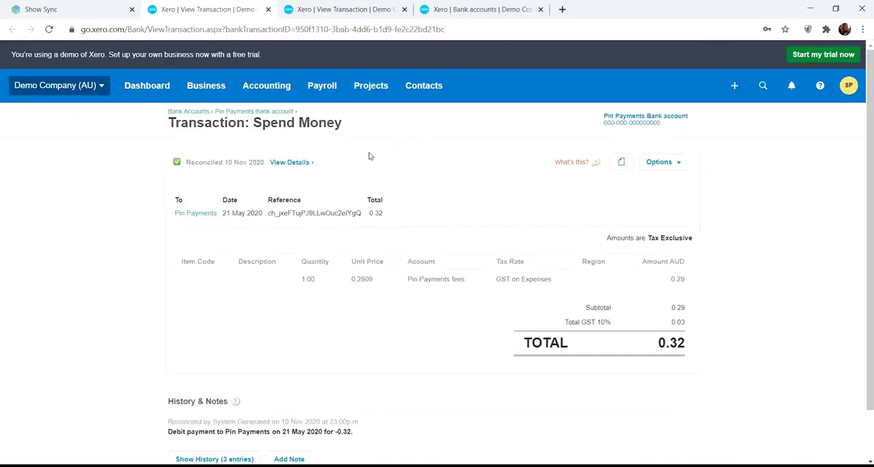
left_click(348, 8)
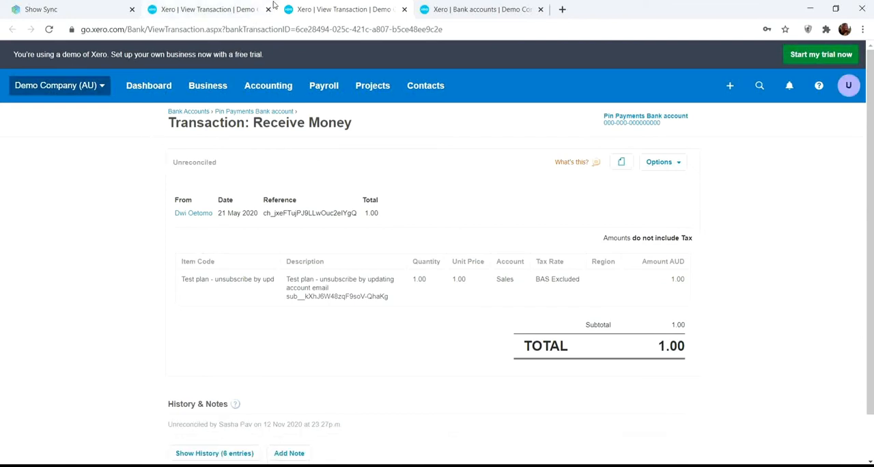
left_click(270, 10)
left_click(270, 9)
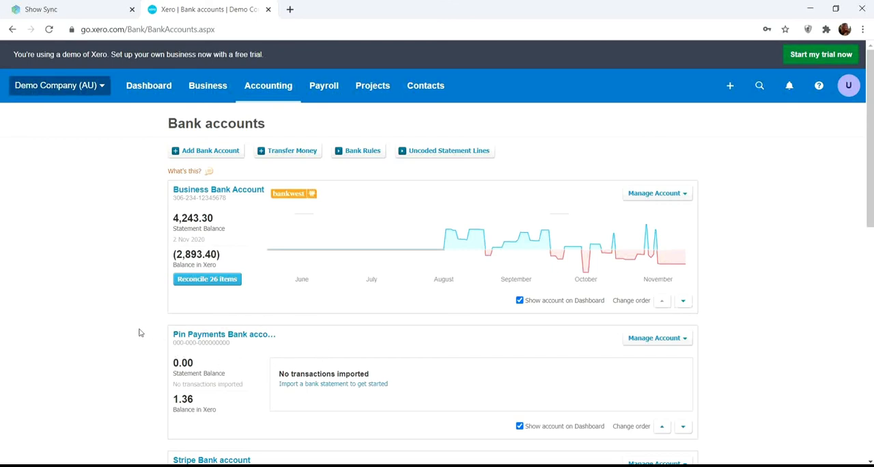
Examine the Pin Payments Bank account's transactions and its reconciliation page in Xero
left_click(224, 334)
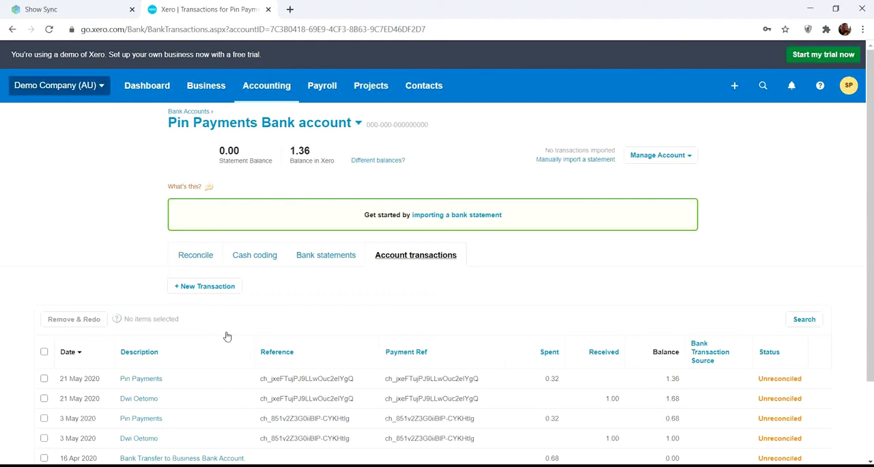
scroll(228, 336, "down", 2)
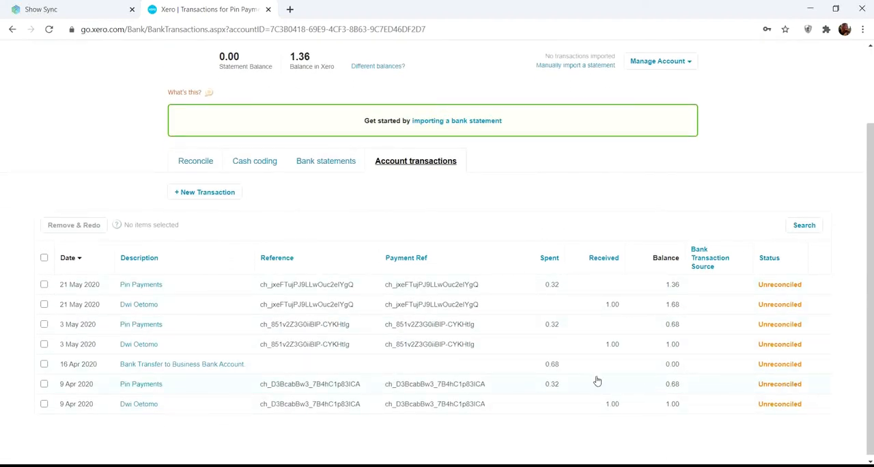
scroll(267, 304, "up", 1)
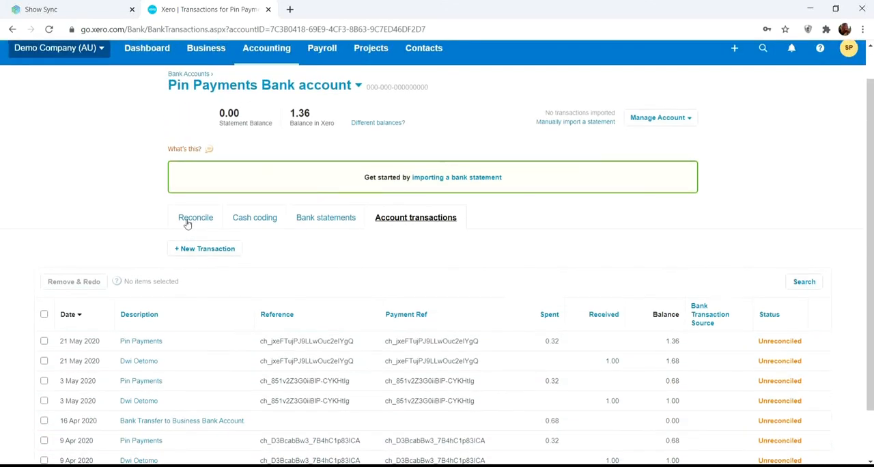
left_click(188, 222)
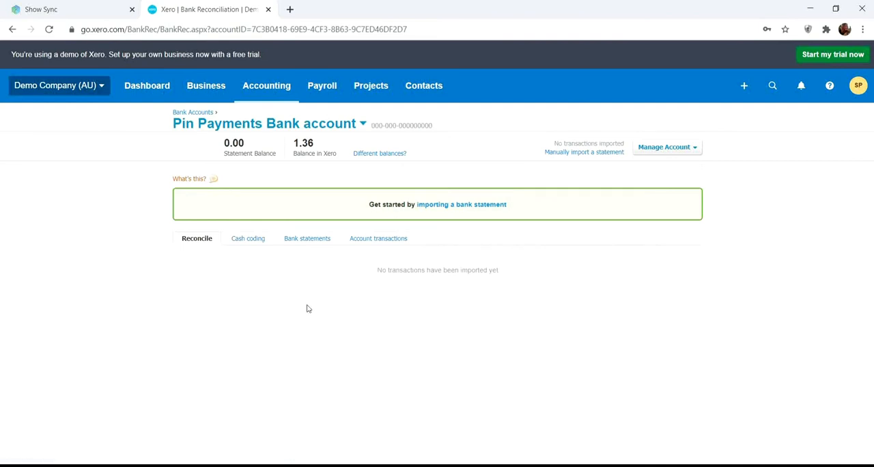
Mark the 21 May 2020 Pin Payments Spend Money transaction as reconciled and return to the Pin Payments Bank account's transactions
left_click(359, 243)
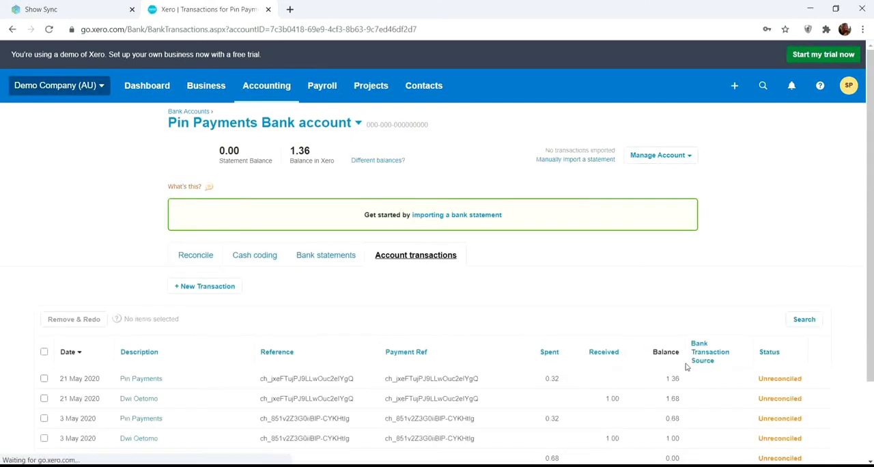
scroll(745, 355, "down", 1)
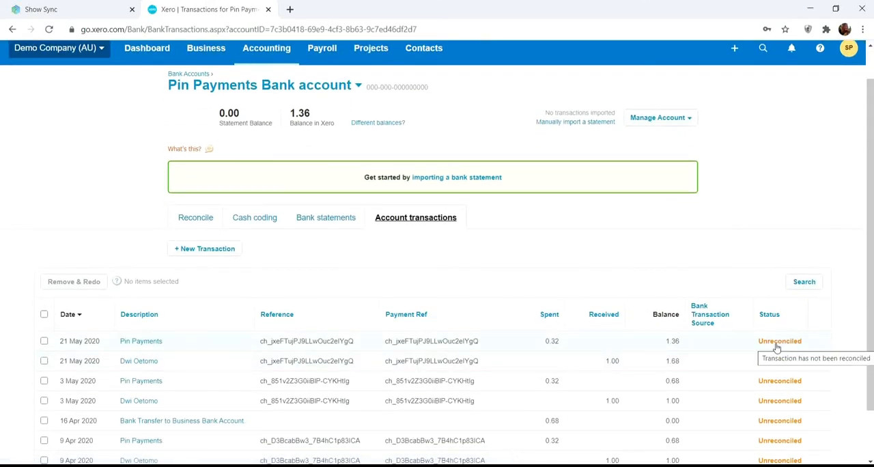
left_click(777, 349)
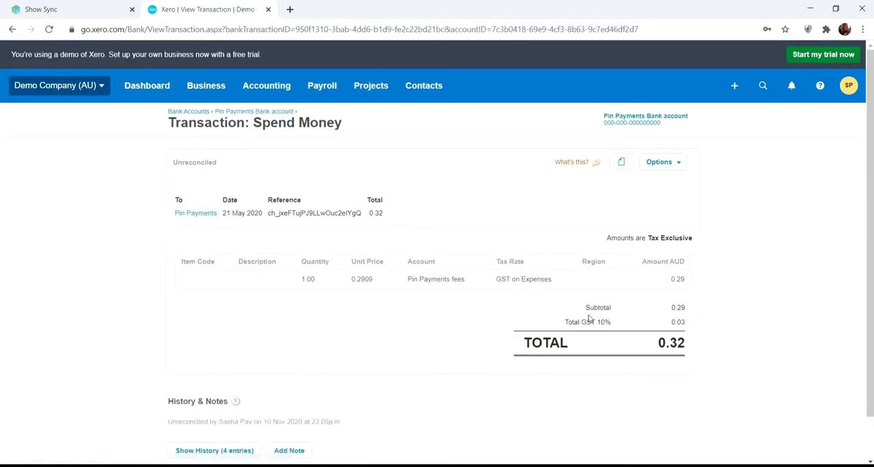
left_click(659, 164)
left_click(640, 193)
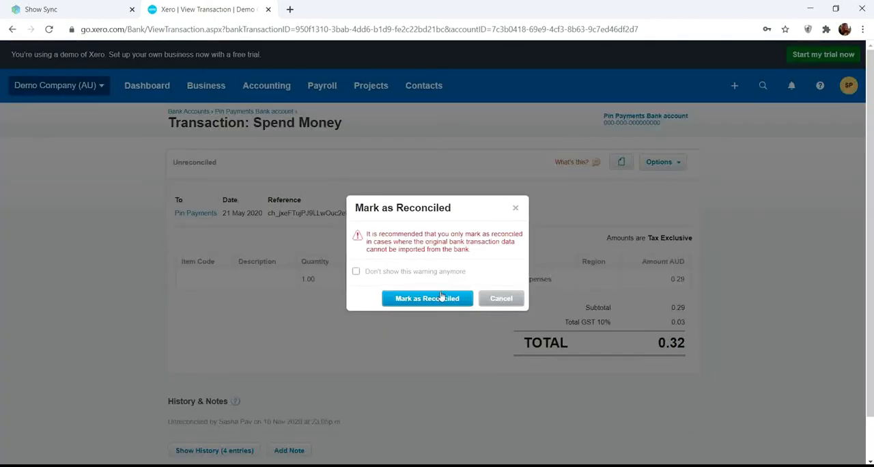
left_click(441, 299)
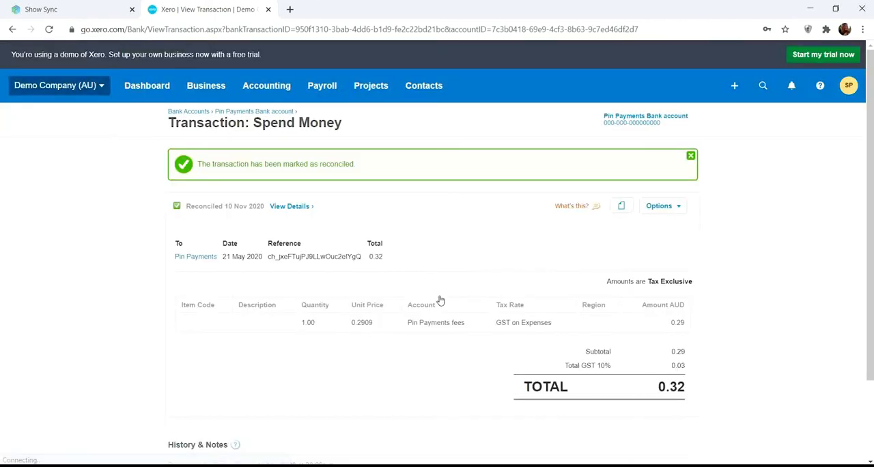
left_click(262, 111)
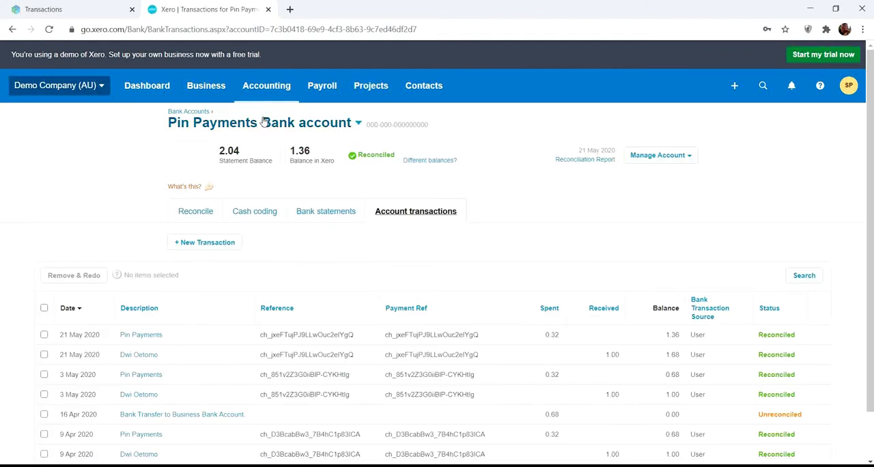
Switch to Synder, enable Auto-reconcile Xero transactions in the general settings and save the update
left_click(57, 9)
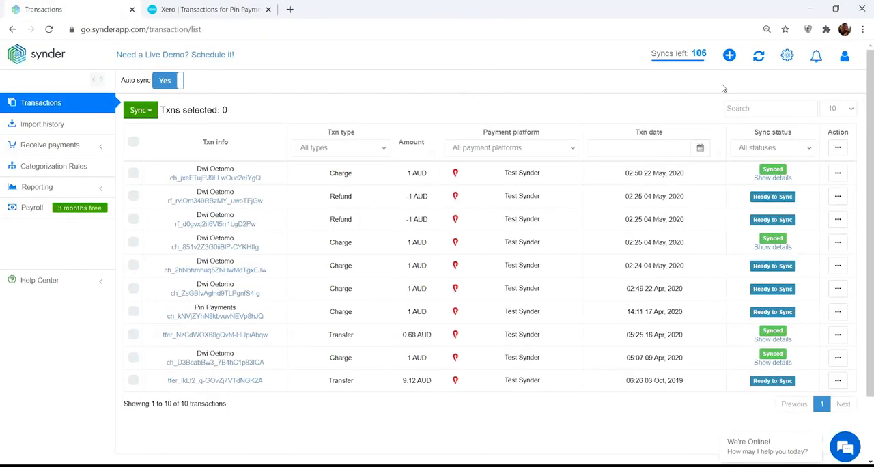
left_click(784, 62)
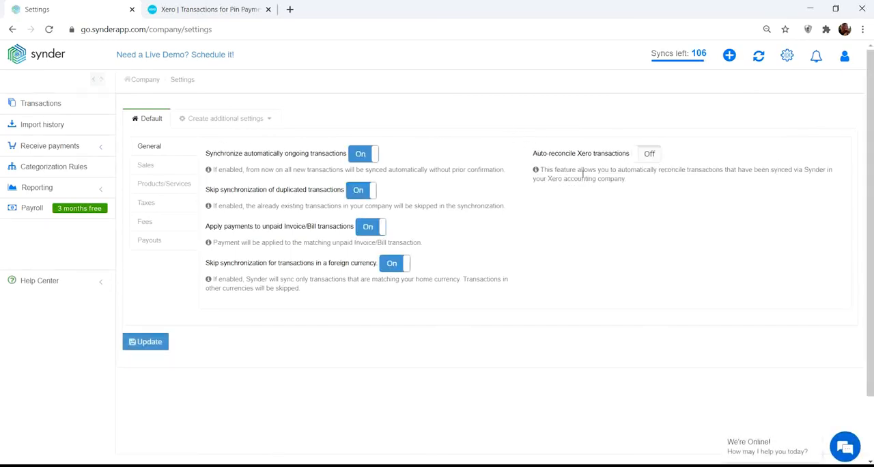
left_click(646, 157)
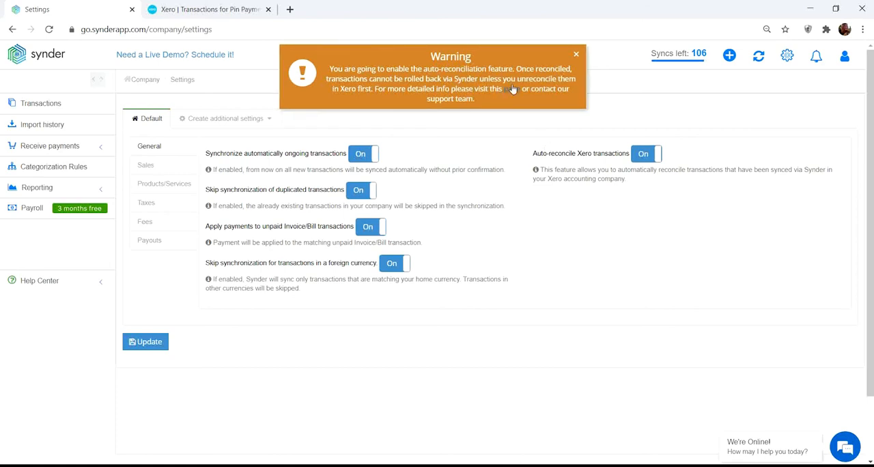
left_click(157, 345)
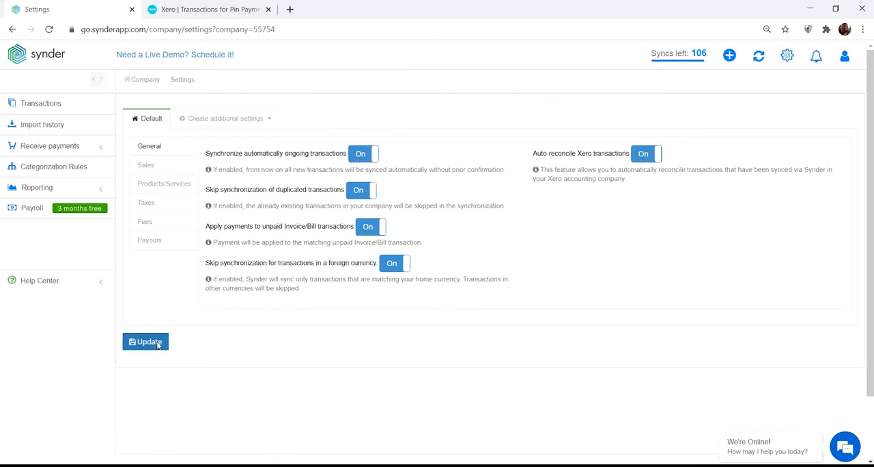
In Xero, reconcile the Business Bank Account's 16 Apr 2020 Pin Payments statement line with its suggested bank transfer, and switch back to Synder
left_click(202, 8)
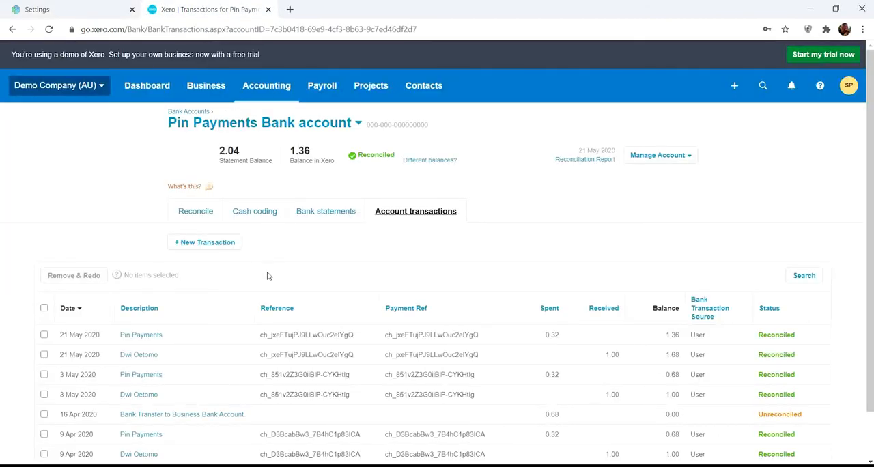
scroll(268, 276, "down", 2)
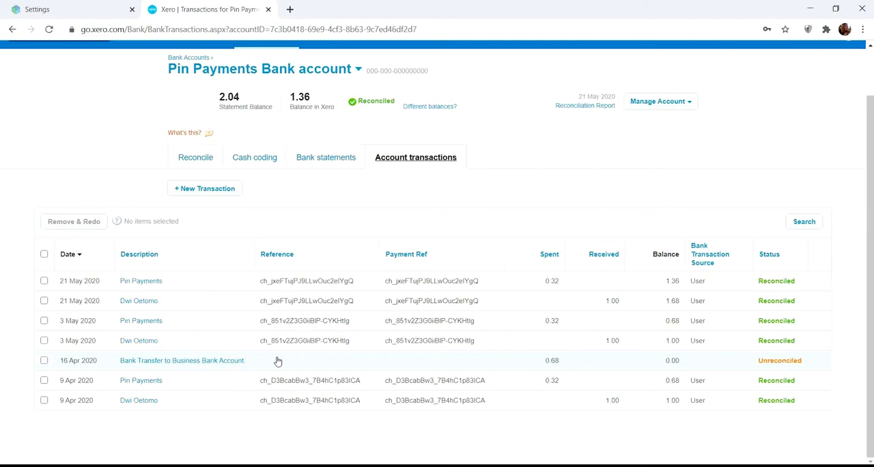
scroll(268, 170, "up", 1)
left_click(259, 105)
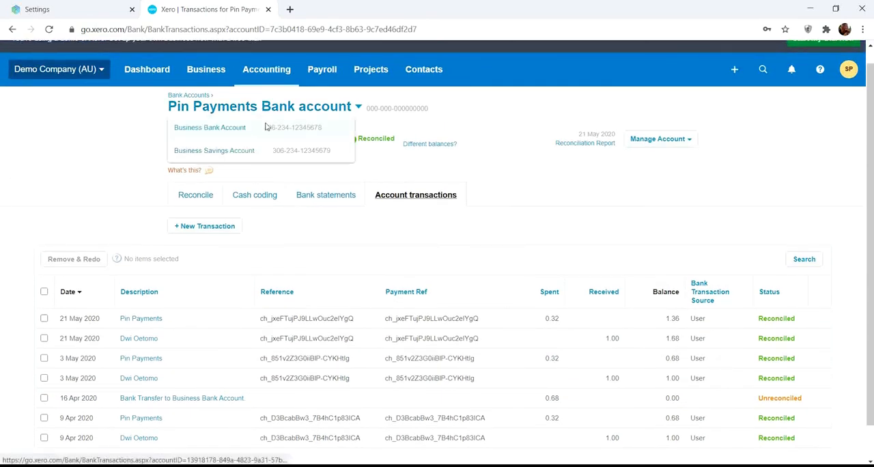
left_click(265, 127)
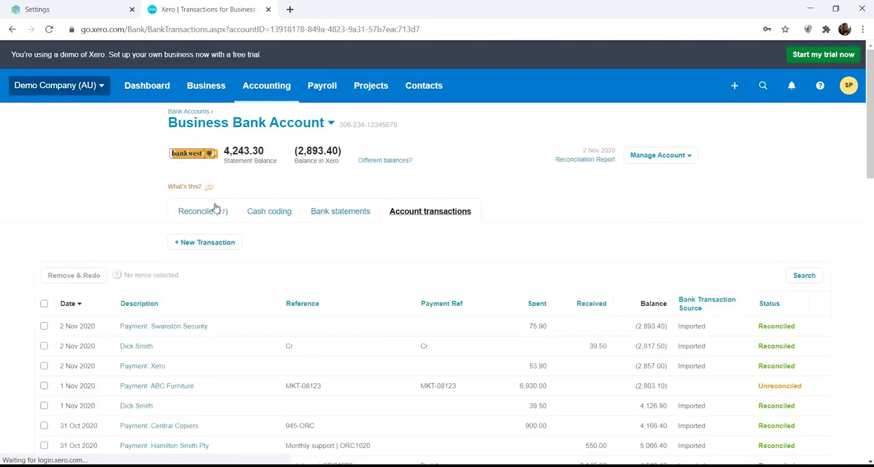
left_click(215, 208)
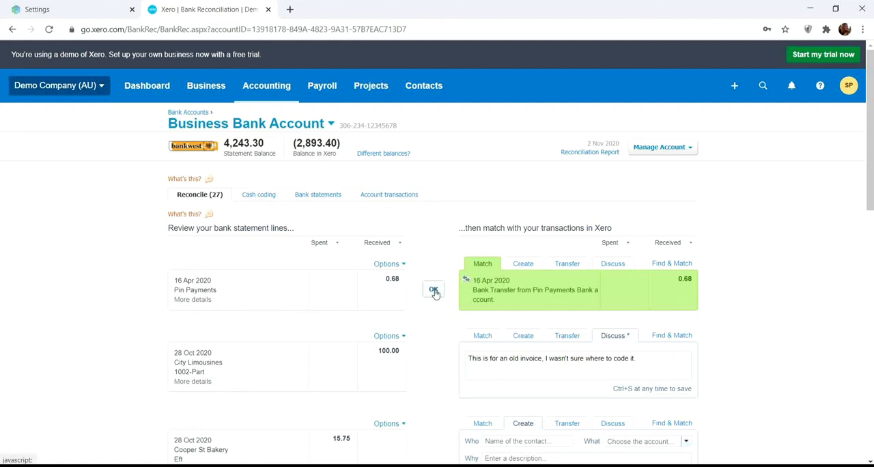
left_click(435, 292)
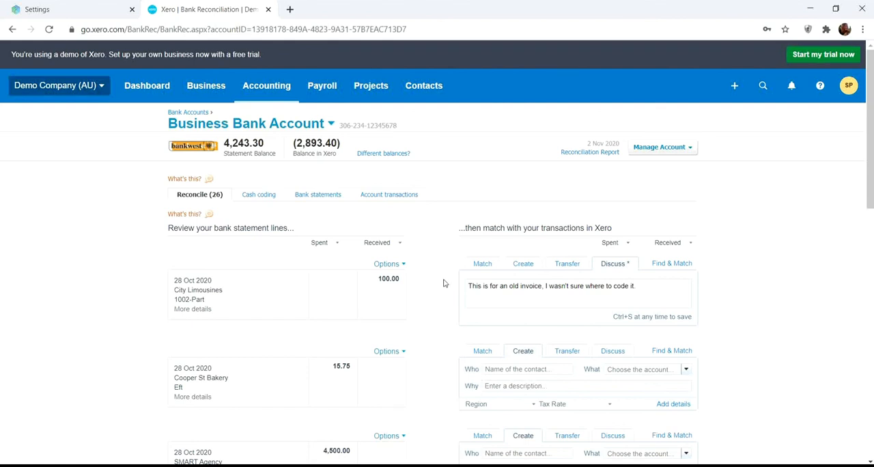
left_click(94, 6)
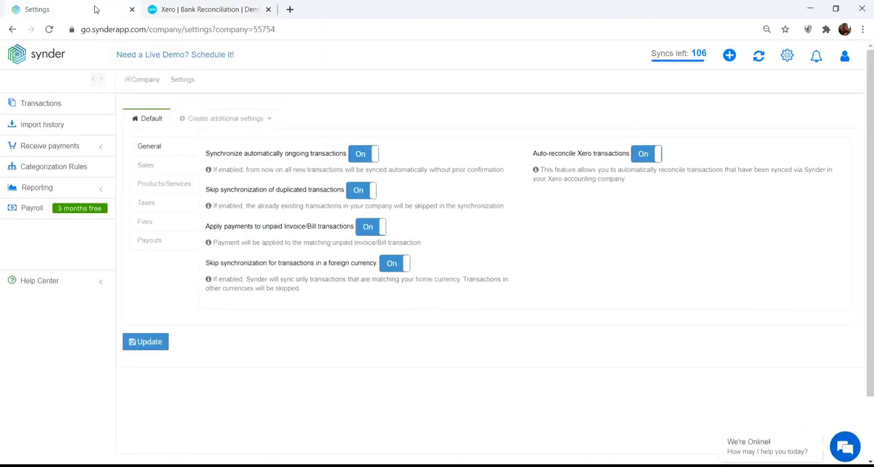